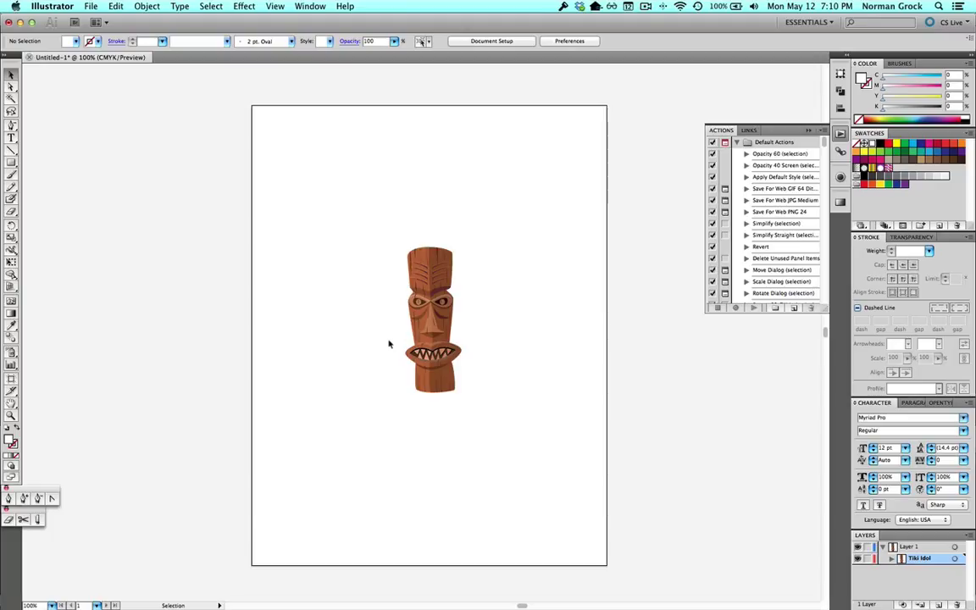
# Select all of the tiki idol artwork with Cmd+A.
pyautogui.press('super+a')
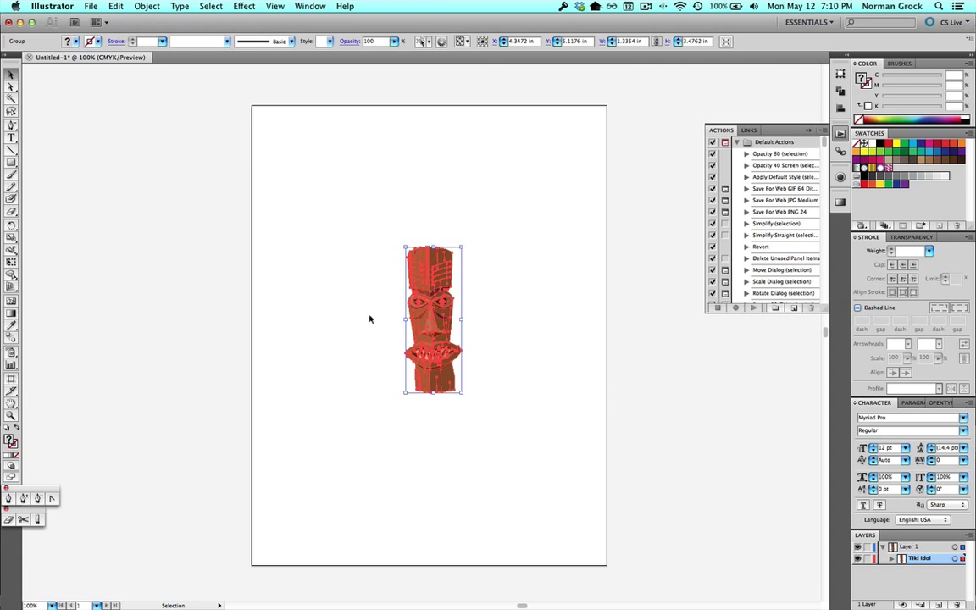
# Apply a Free Distort effect that pulls the idol's corners into a triangle, then deselect it.
pyautogui.click(244, 6)
pyautogui.moveTo(276, 256)
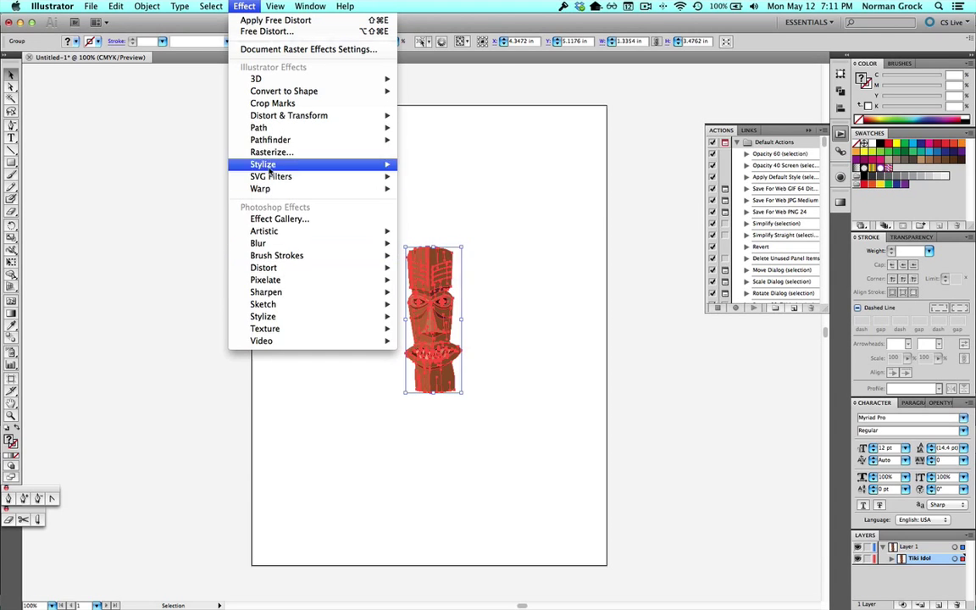
pyautogui.moveTo(289, 119)
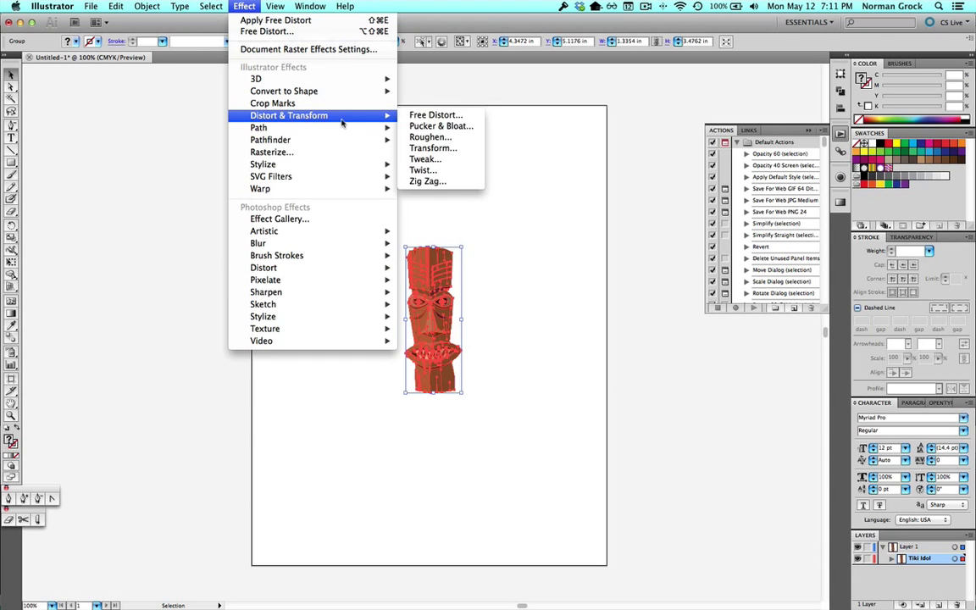
pyautogui.click(443, 118)
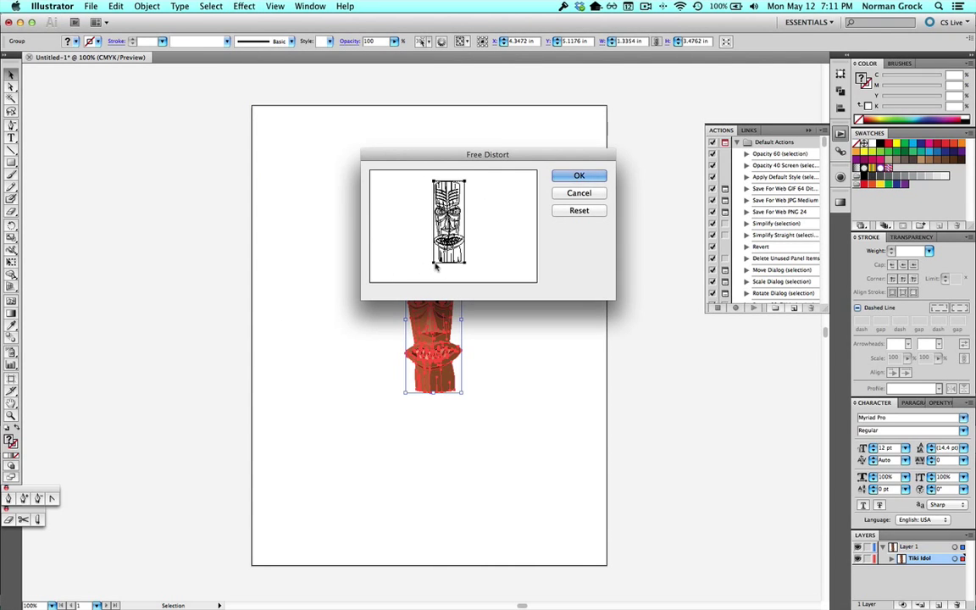
pyautogui.moveTo(434, 263); pyautogui.dragTo(382, 269)
pyautogui.moveTo(459, 270); pyautogui.dragTo(523, 271)
pyautogui.moveTo(434, 181); pyautogui.dragTo(463, 181)
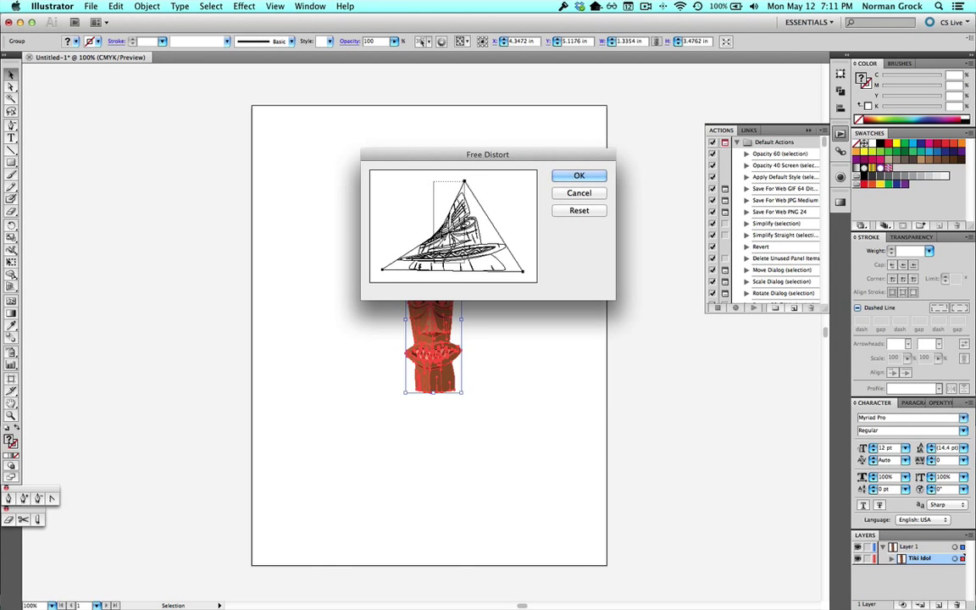
pyautogui.click(579, 176)
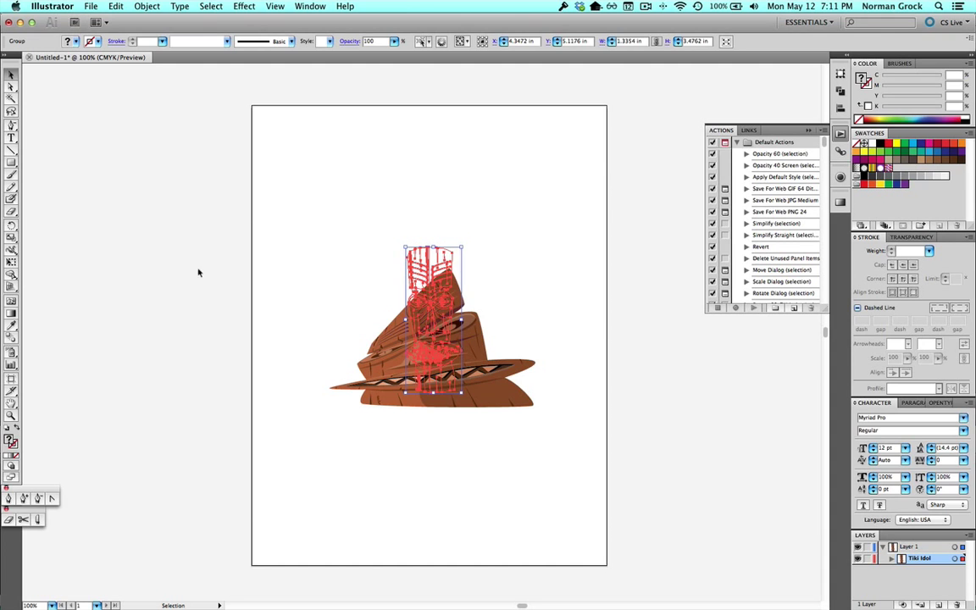
pyautogui.click(260, 277)
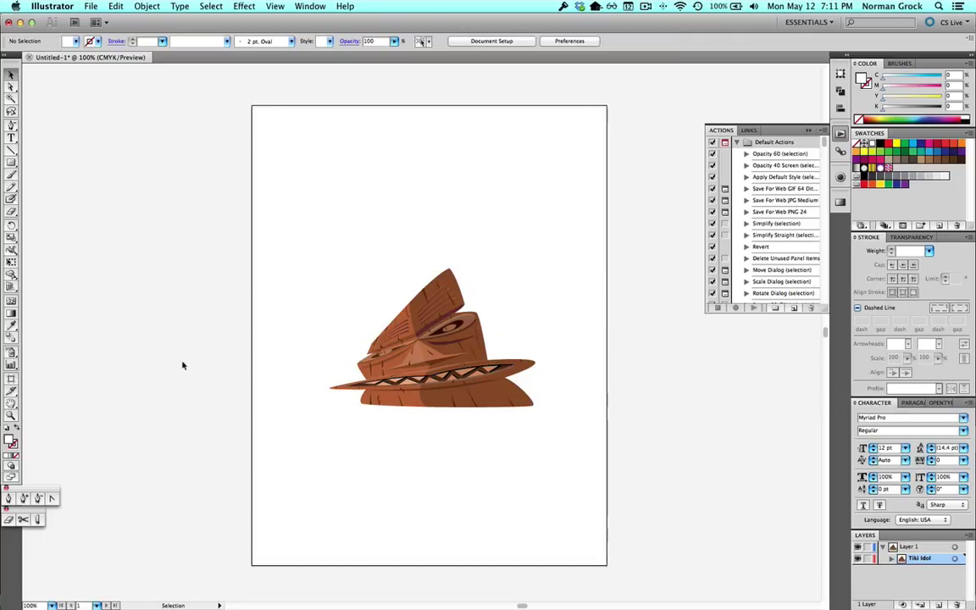
# Undo the free distortion and deselect the idol with the Selection tool.
pyautogui.press('super+z')
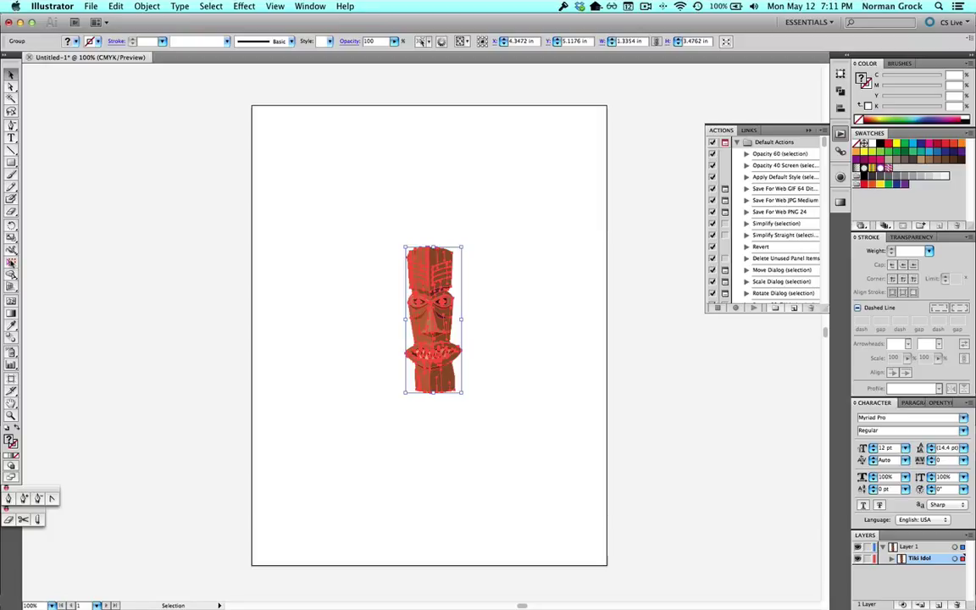
pyautogui.click(11, 73)
pyautogui.click(323, 242)
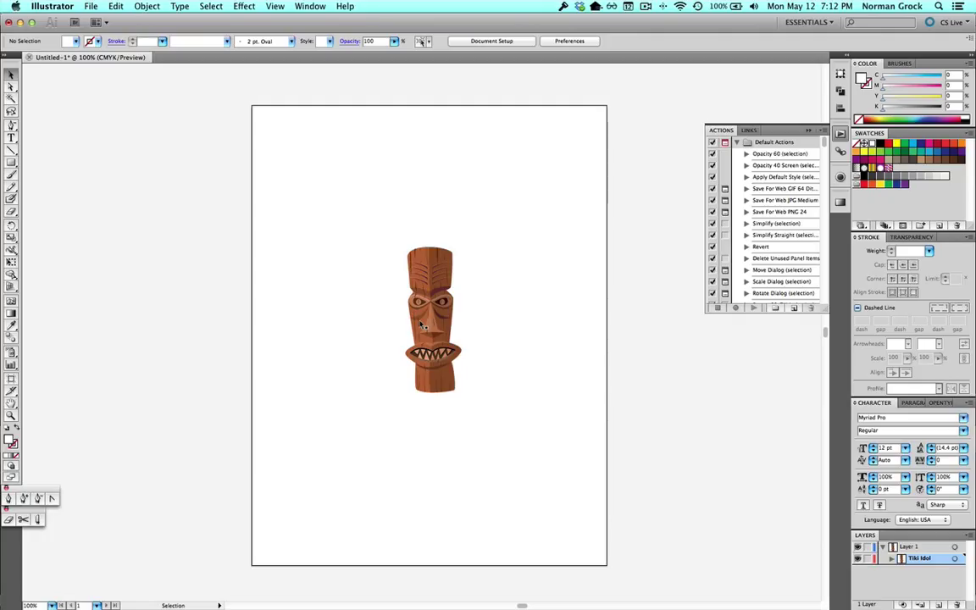
# Pick the Free Transform tool and zoom in on the idol, then back out to the page.
pyautogui.click(10, 238)
pyautogui.press('super+equal')
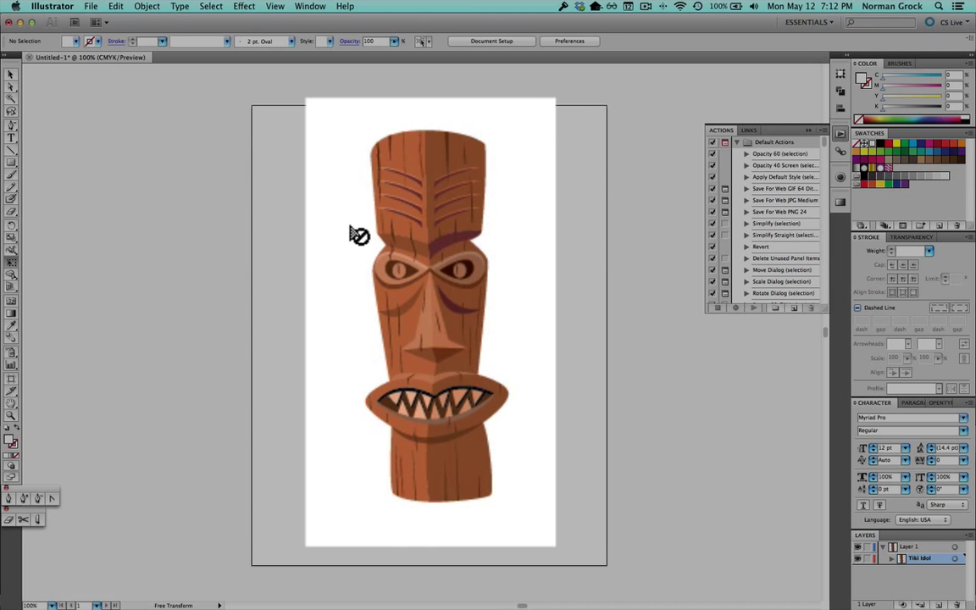
pyautogui.press('super+minus')
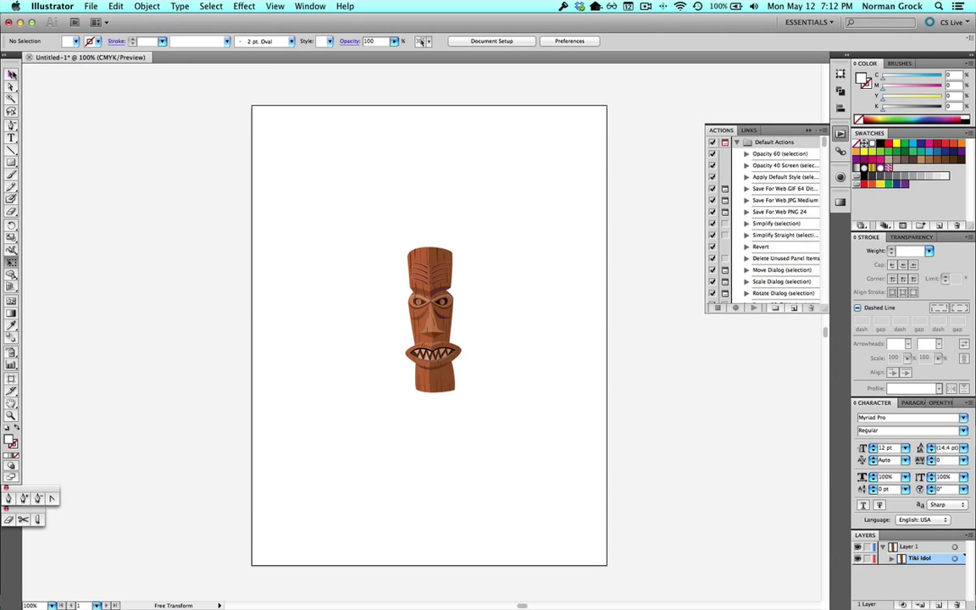
# Marquee-select the tiki idol group and switch to the Free Transform tool.
pyautogui.click(12, 75)
pyautogui.moveTo(339, 212); pyautogui.dragTo(516, 455)
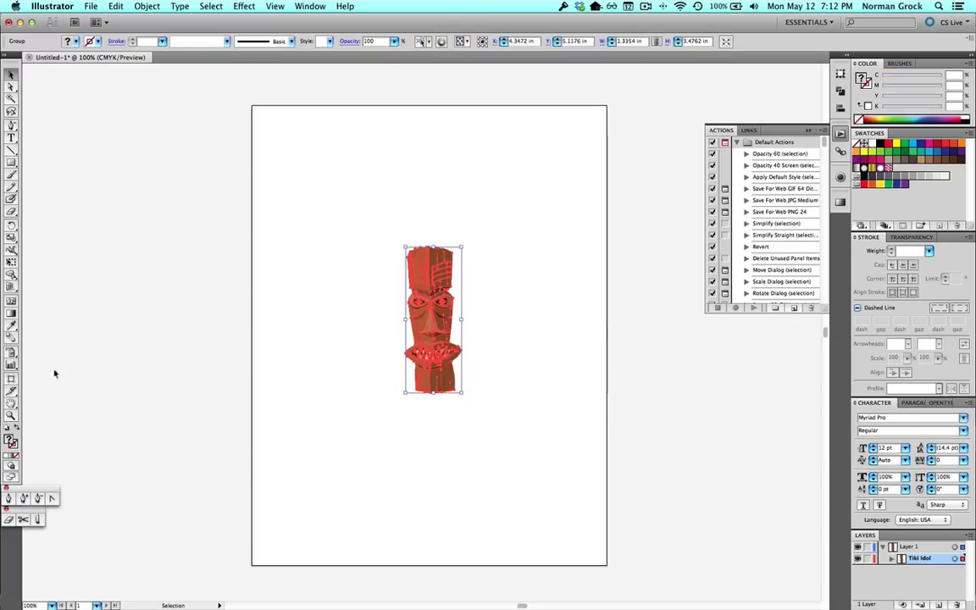
pyautogui.click(12, 264)
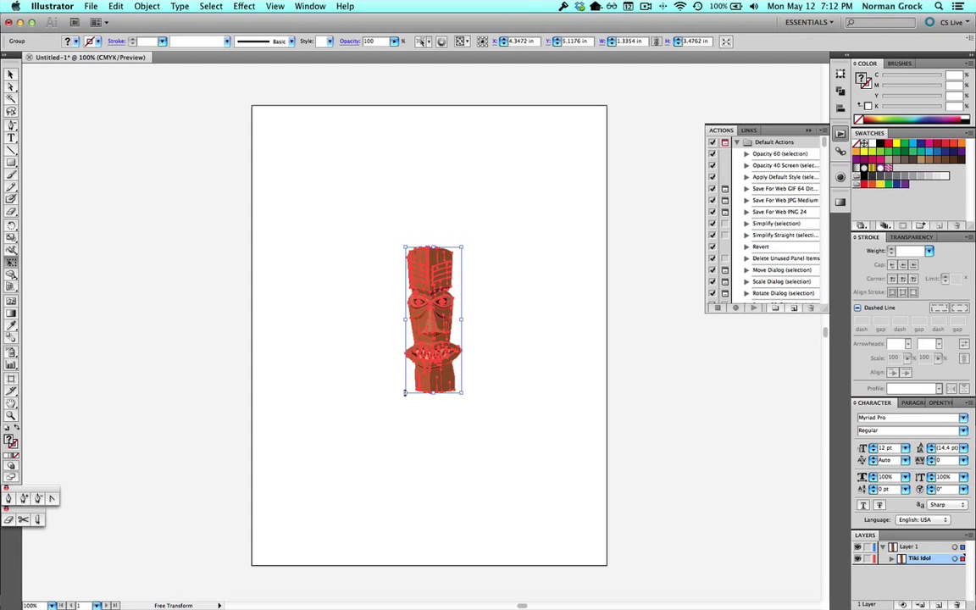
# Trial-resize the idol with Free Transform handles, undo to its original size, and reselect Free Transform.
pyautogui.moveTo(405, 392); pyautogui.dragTo(347, 430)
pyautogui.moveTo(347, 338); pyautogui.dragTo(297, 338)
pyautogui.moveTo(379, 246); pyautogui.dragTo(378, 276)
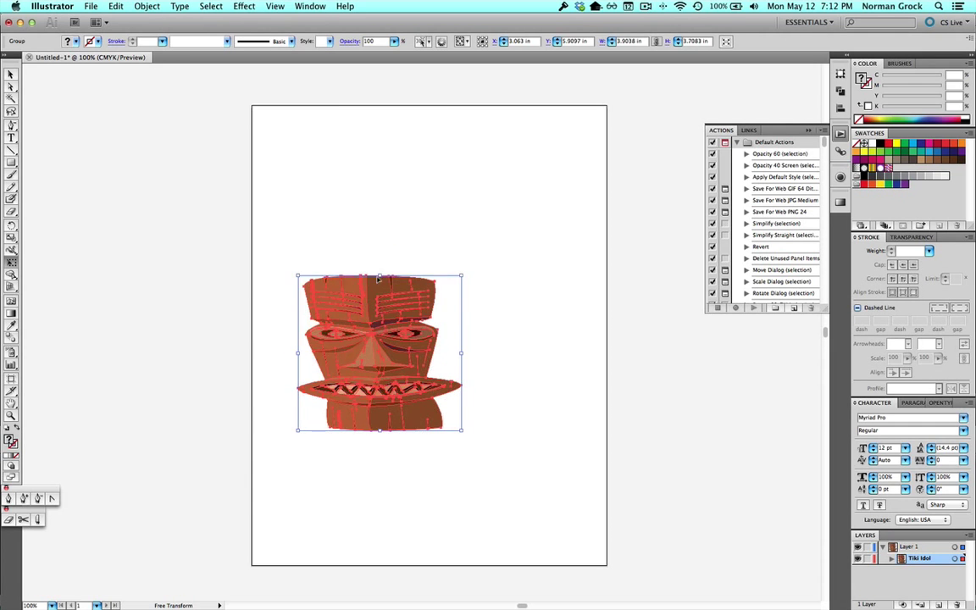
pyautogui.press('super+z')
pyautogui.press('super+z')
pyautogui.press('super+z')
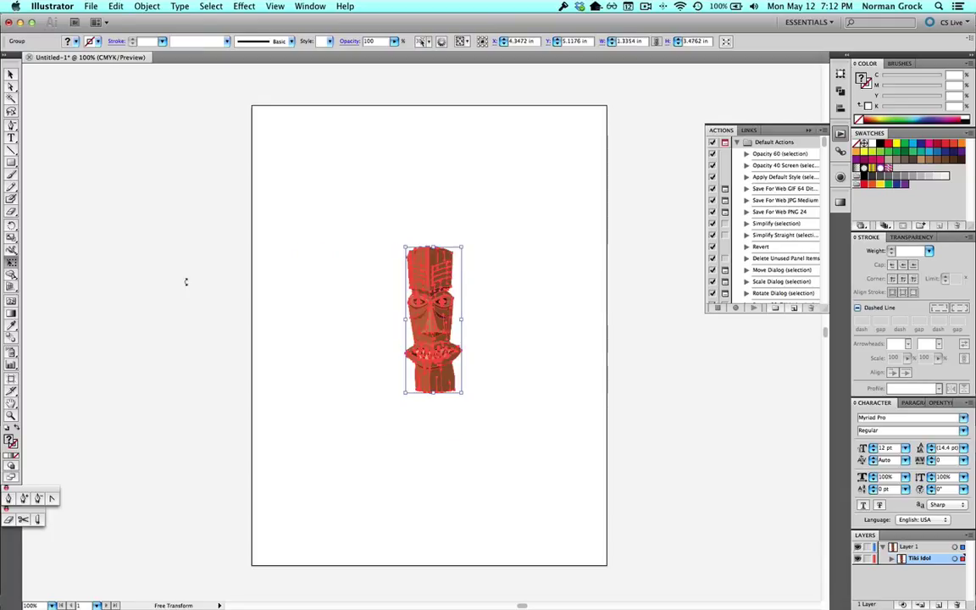
pyautogui.press('v')
pyautogui.press('e')
pyautogui.moveTo(405, 393); pyautogui.dragTo(401, 396)
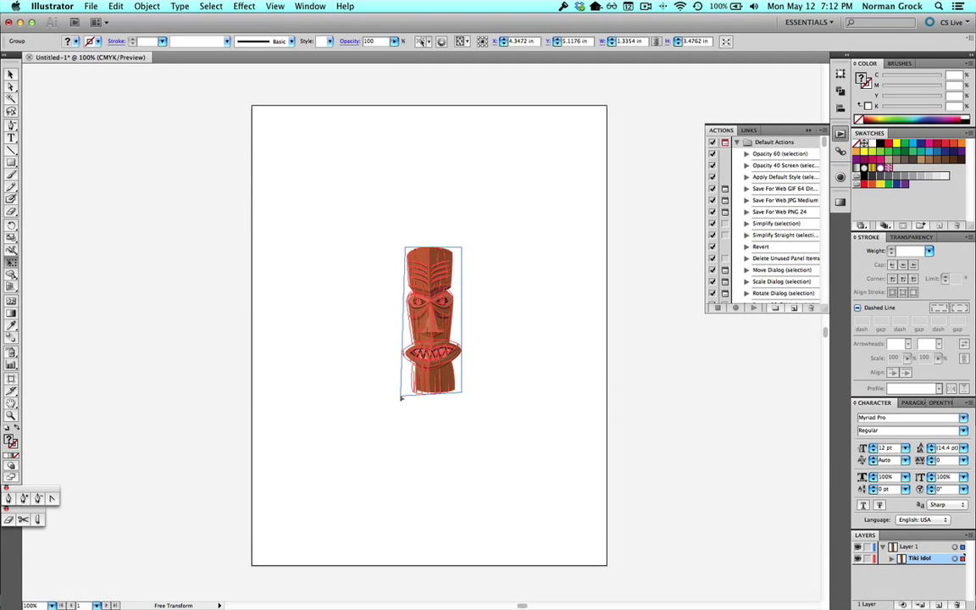
pyautogui.moveTo(401, 395); pyautogui.dragTo(330, 416)
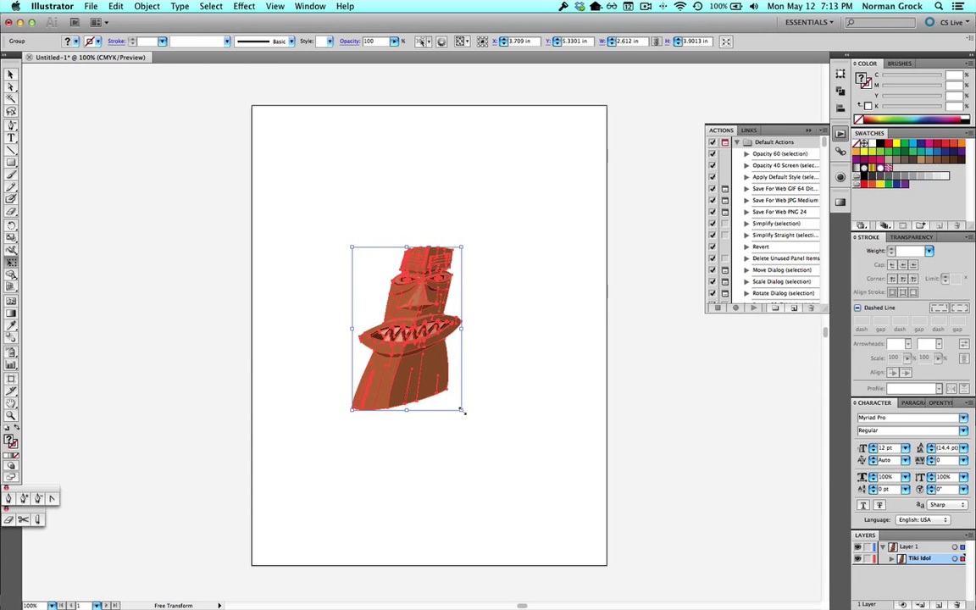
pyautogui.moveTo(462, 411); pyautogui.dragTo(594, 543)
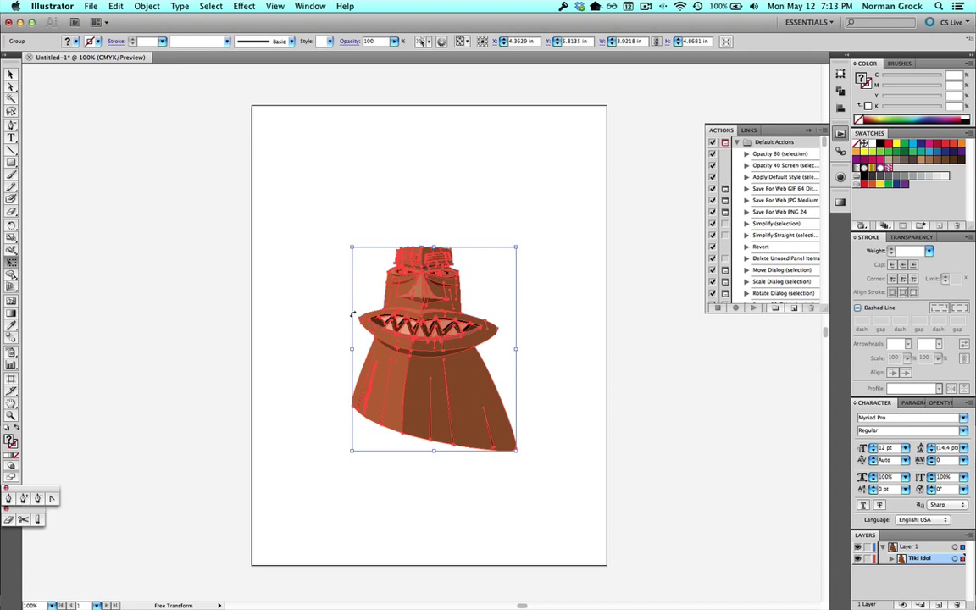
pyautogui.hotkey('ctrl', 'z')
pyautogui.hotkey('ctrl', 'z')
pyautogui.hotkey('ctrl', 'z')
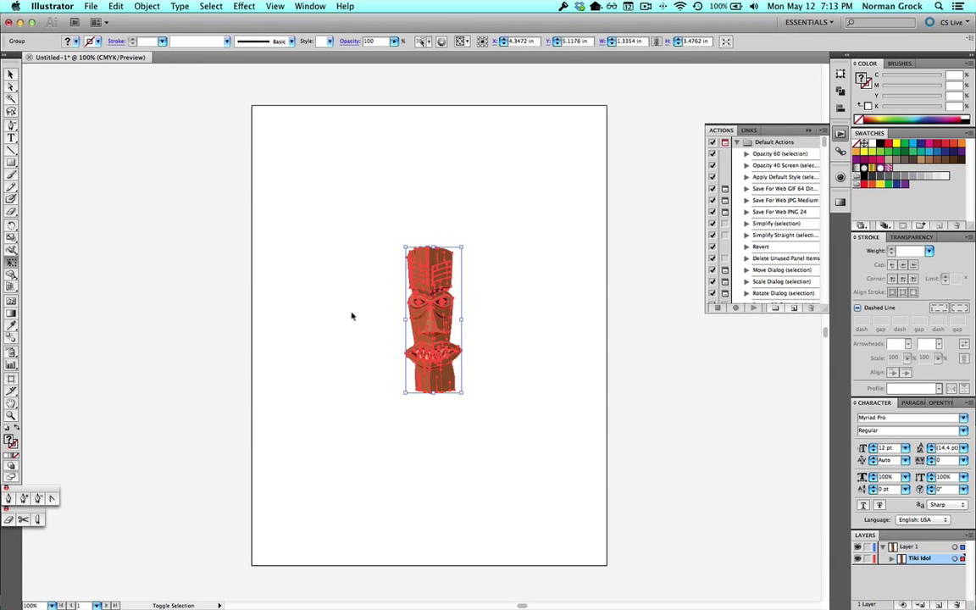
# Show the two-point perspective grid, then move and enlarge the idol onto the left plane.
pyautogui.hotkey('shift', 'p')
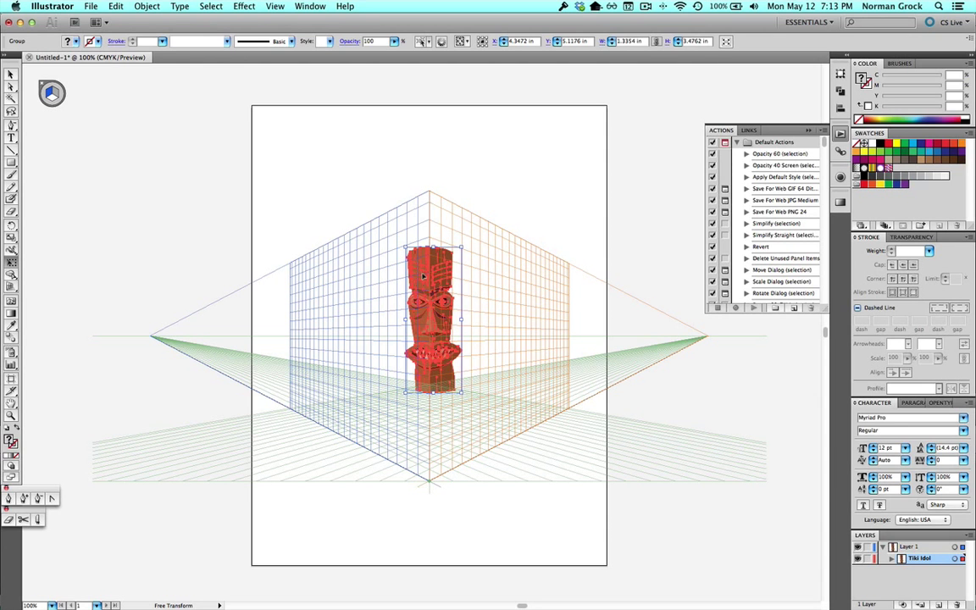
pyautogui.moveTo(421, 285); pyautogui.dragTo(340, 274)
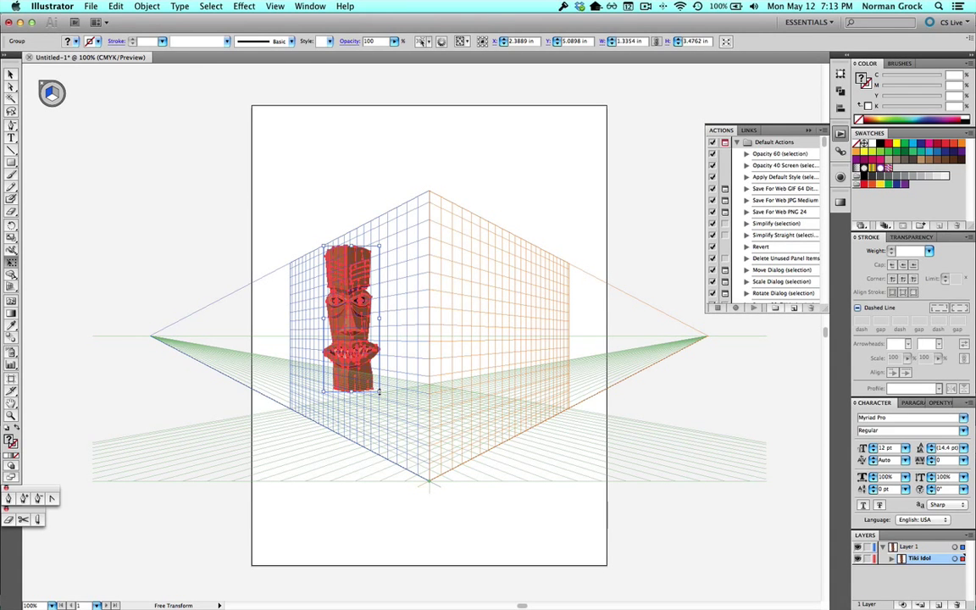
pyautogui.moveTo(379, 392); pyautogui.dragTo(393, 425)
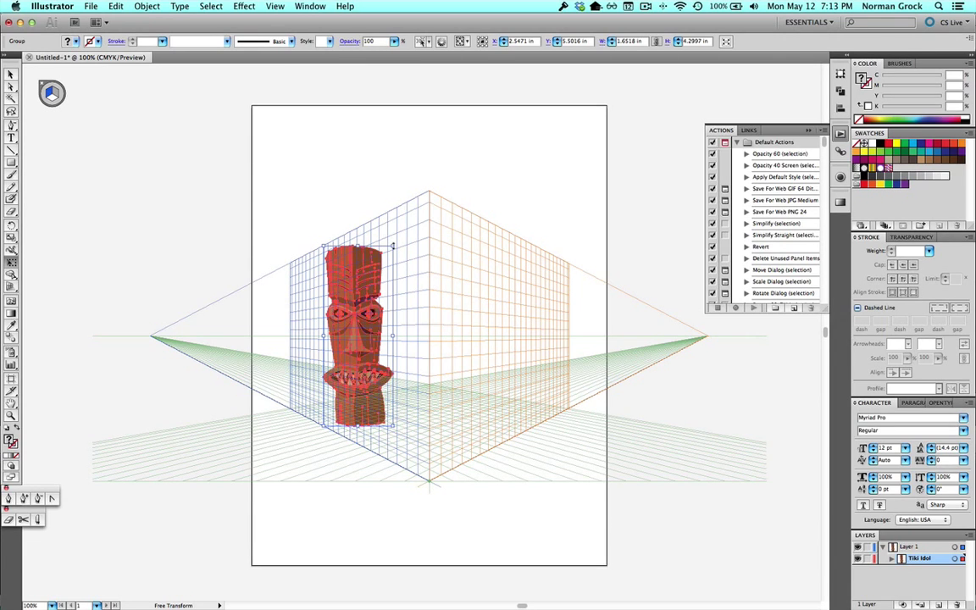
# Raise the idol's top and stretch its bottom to about 1.6483 in by 4.8376 in.
pyautogui.moveTo(392, 246); pyautogui.dragTo(393, 212)
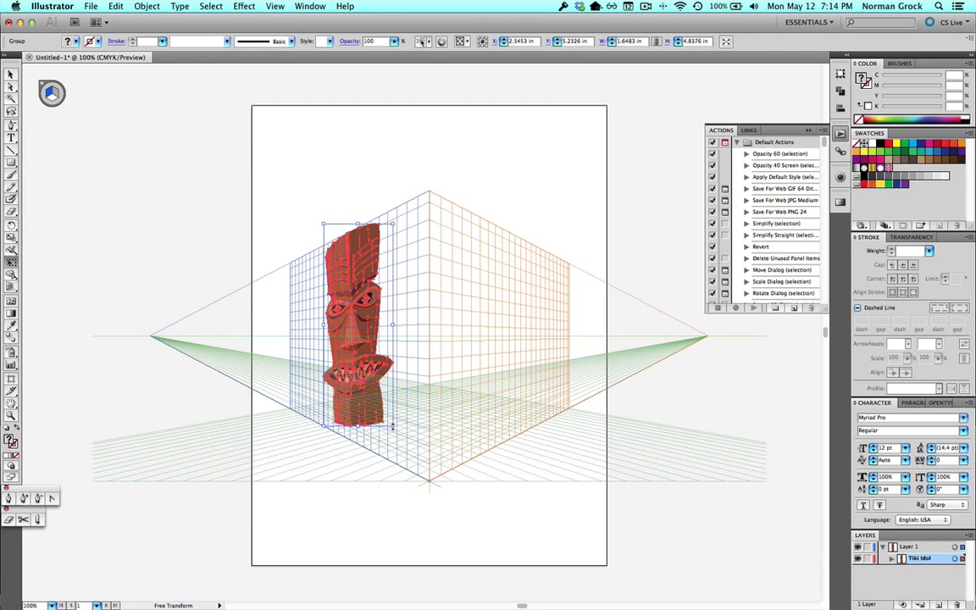
pyautogui.moveTo(392, 440); pyautogui.dragTo(393, 464)
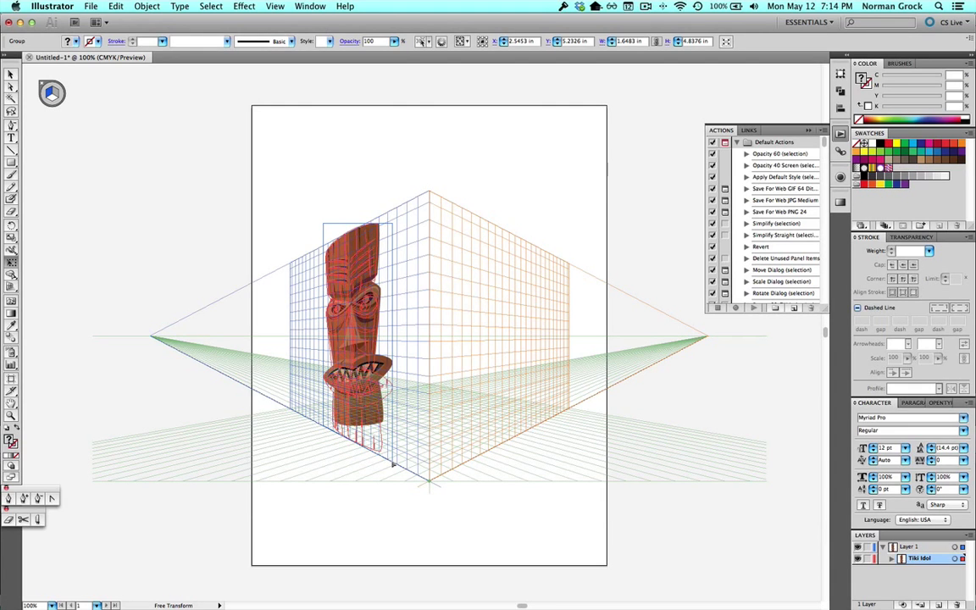
pyautogui.moveTo(392, 464); pyautogui.dragTo(393, 463)
pyautogui.press('v')
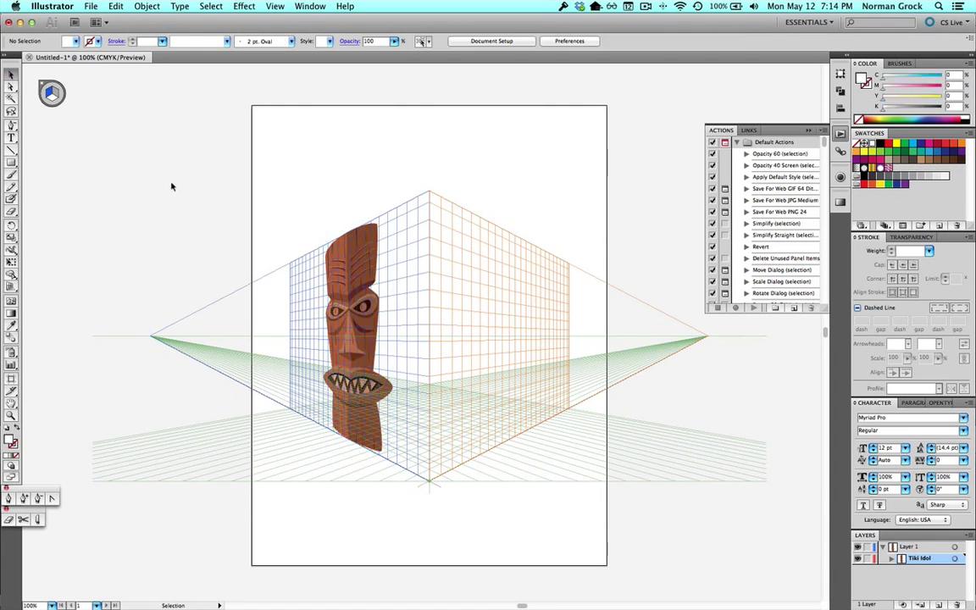
pyautogui.press('super+shift+i')
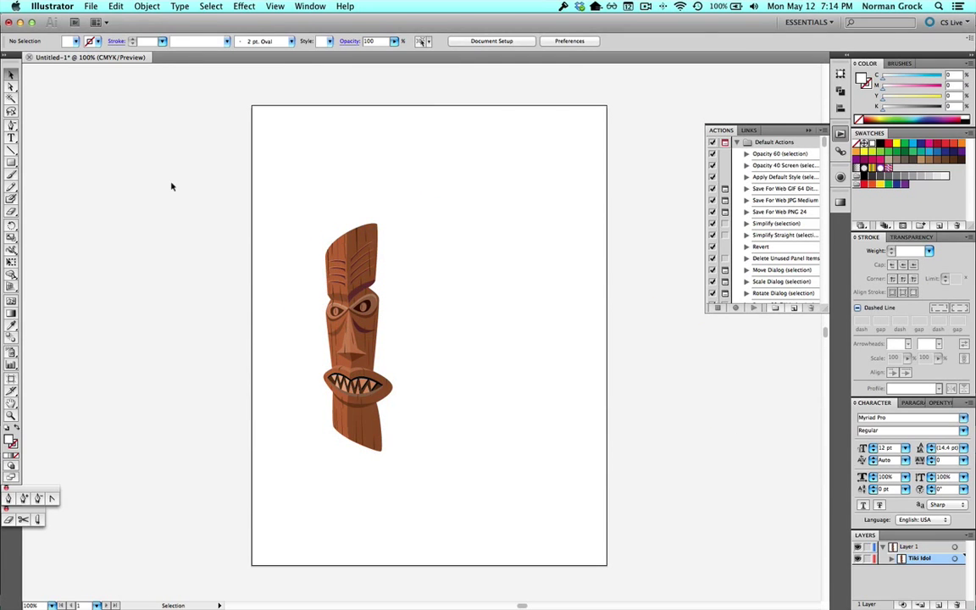
pyautogui.press('super+shift+i')
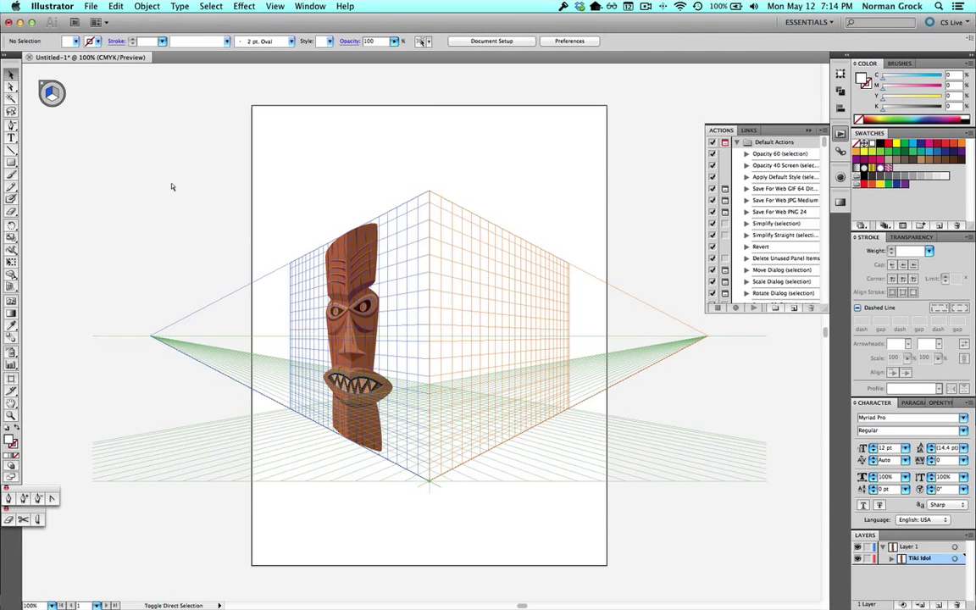